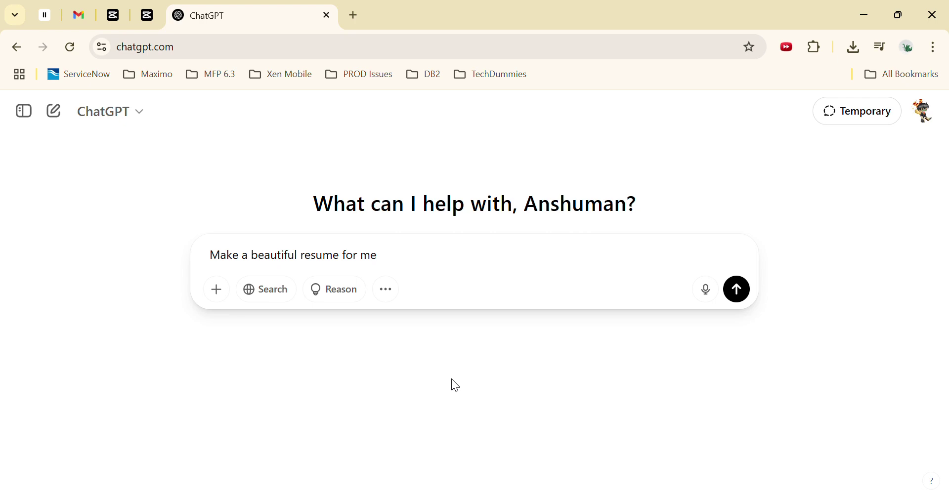
Clear the draft prompt "Make a beautiful resume for me" from the message box.
key("BackSpace")
key("BackSpace")
key("BackSpace")
key("BackSpace")
key("BackSpace")
key("BackSpace")
key("BackSpace")
key("BackSpace")
key("BackSpace")
key("BackSpace")
key("BackSpace")
key("BackSpace")
key("BackSpace")
key("BackSpace")
key("BackSpace")
key("BackSpace")
key("BackSpace")
key("BackSpace")
key("BackSpace")
key("BackSpace")
key("BackSpace")
key("BackSpace")
key("BackSpace")
key("BackSpace")
key("BackSpace")
key("BackSpace")
key("BackSpace")
key("BackSpace")
key("BackSpace")
key("BackSpace")
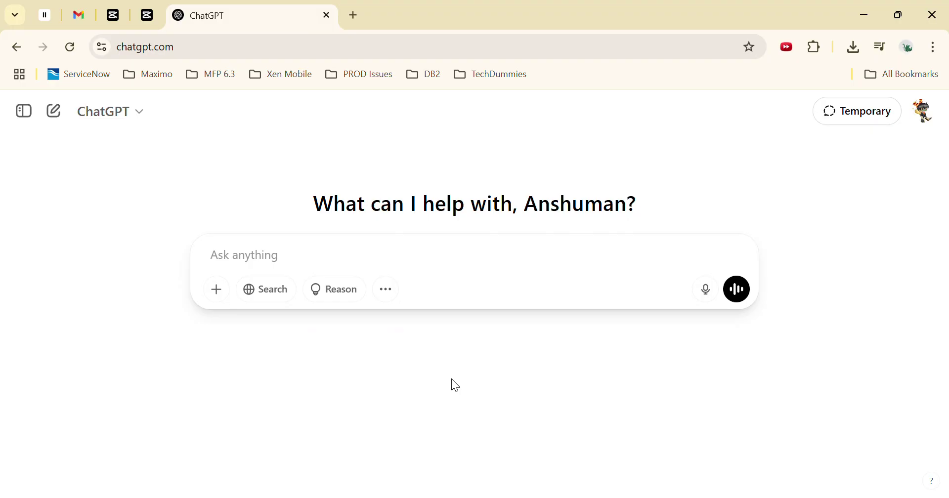
type("Build a")
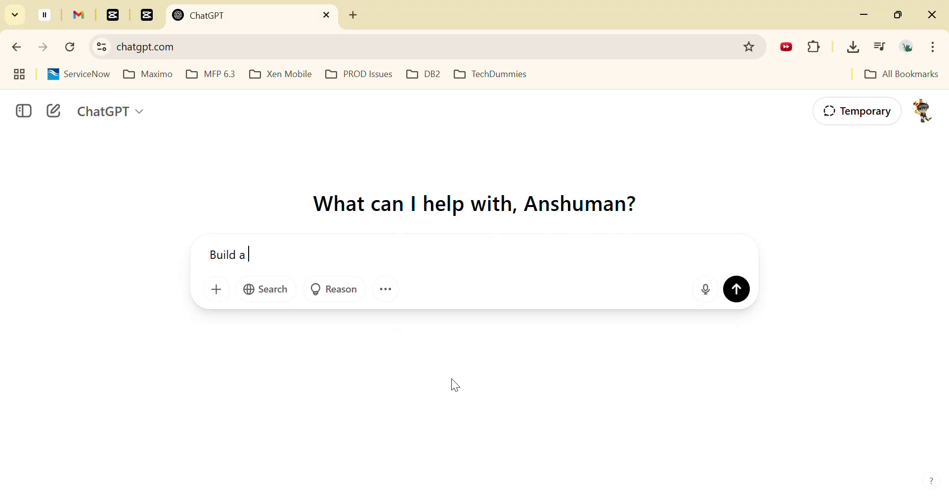
type(" resume for me")
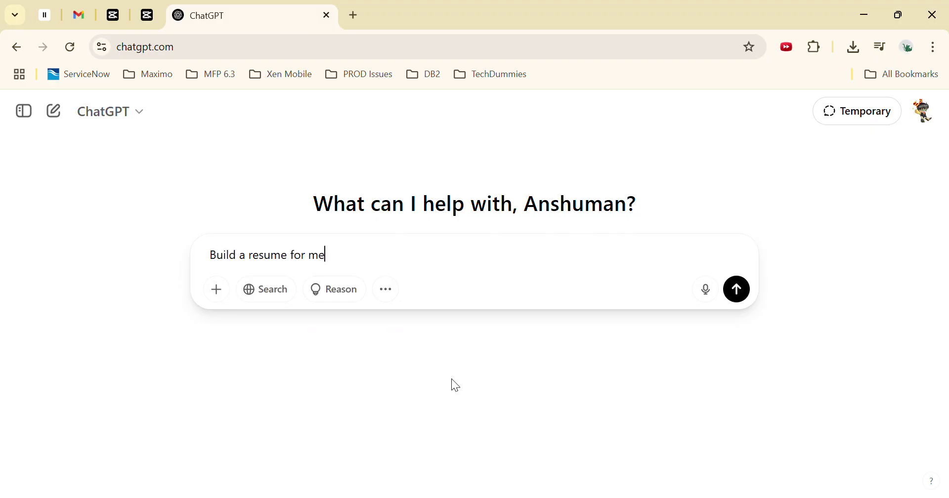
type(" for this role:")
key("ctrl+v")
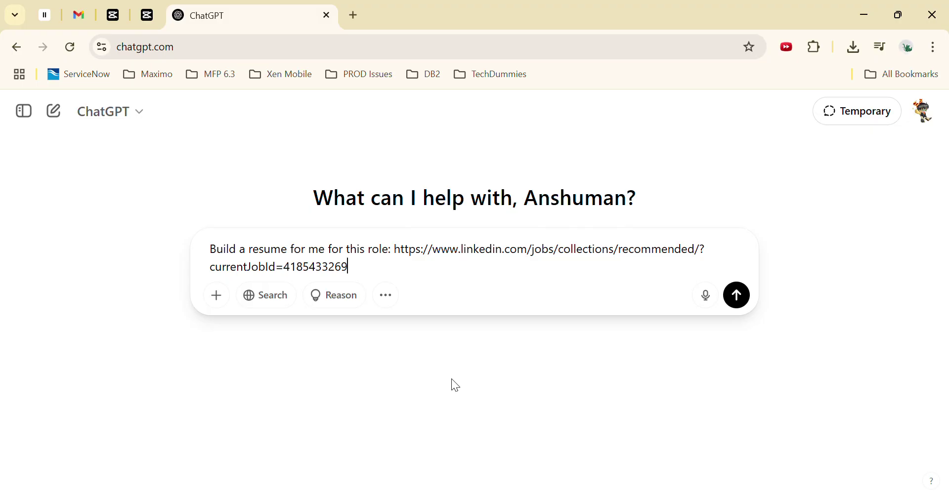
type(". My name is : Tech Dummies")
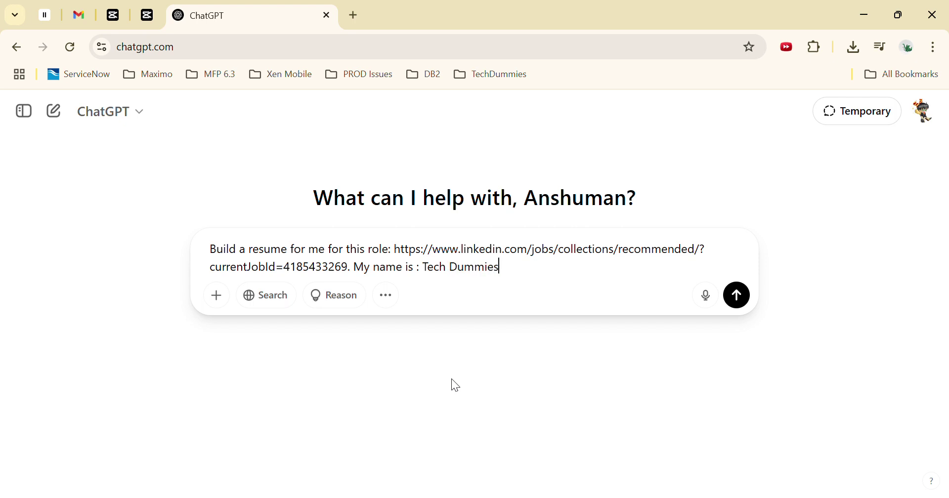
left_click(740, 297)
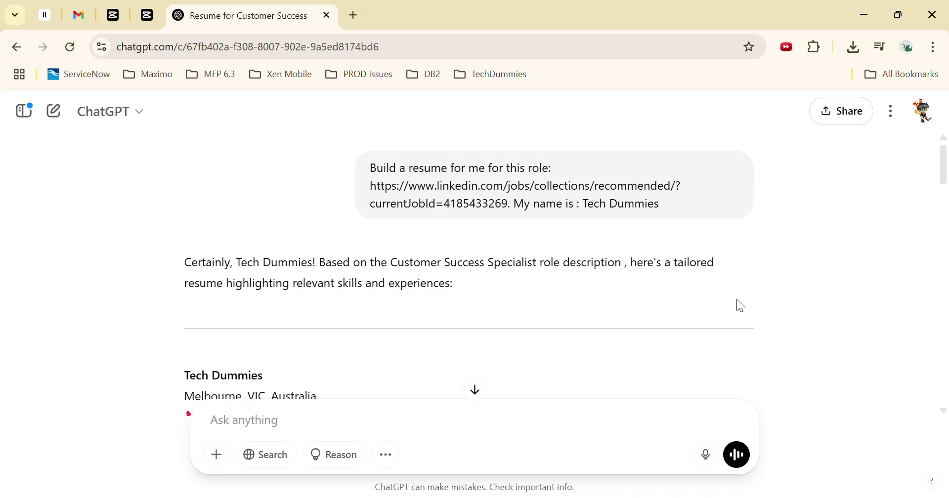
Read through the generated resume from the contact details and professional summary down to the skills and certifications.
scroll(549, 299, "down", 2)
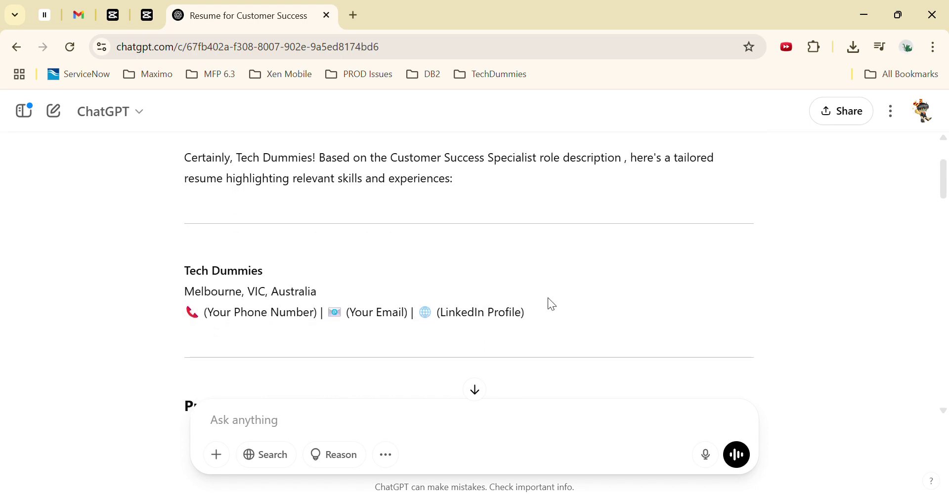
scroll(552, 304, "down", 1)
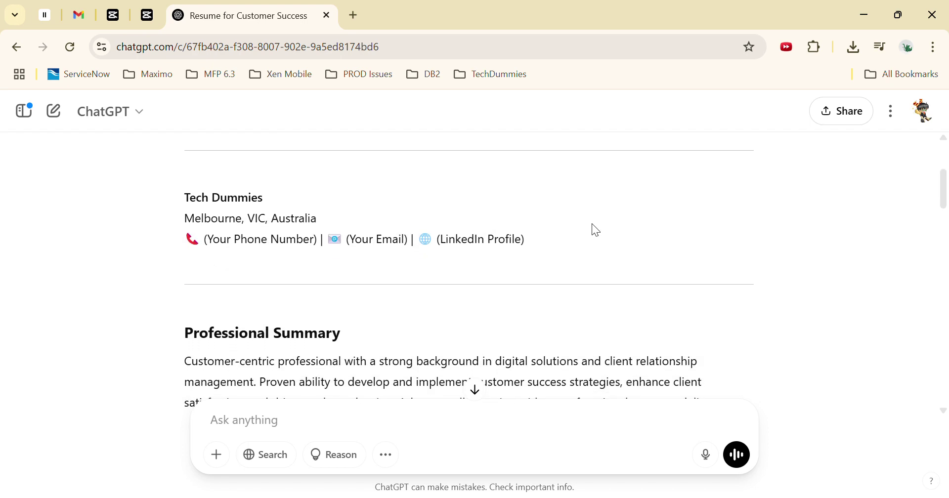
scroll(595, 231, "down", 1)
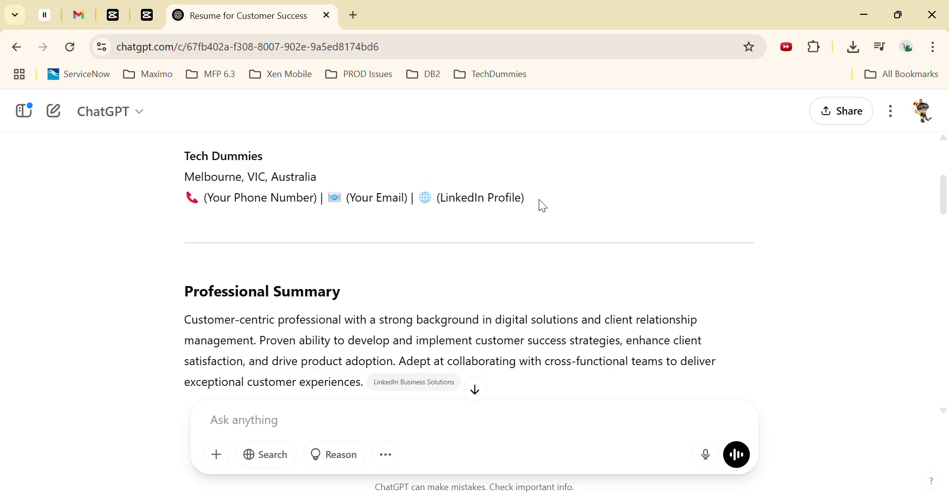
scroll(538, 200, "down", 2)
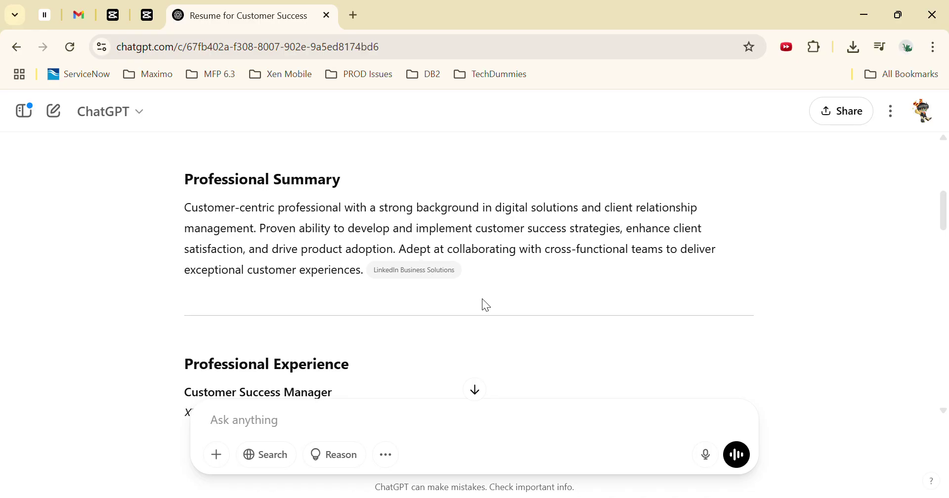
scroll(483, 300, "down", 3)
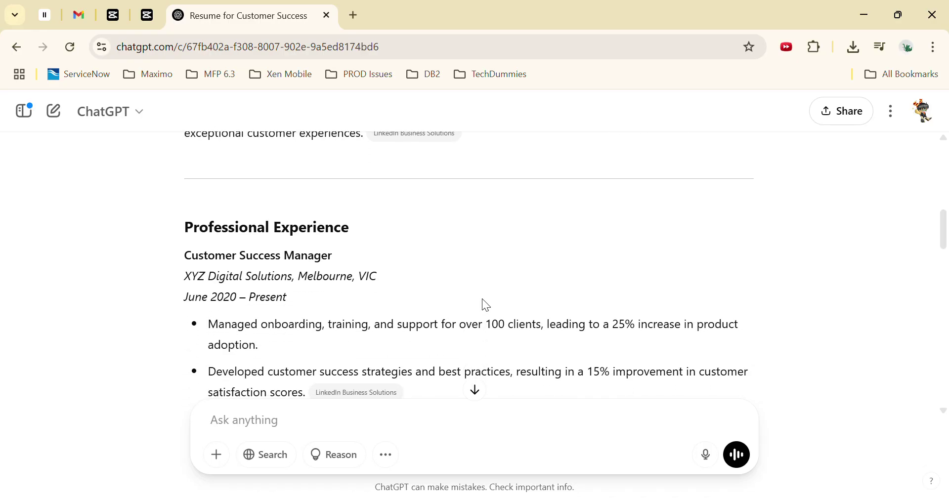
scroll(485, 305, "down", 3)
scroll(482, 300, "down", 4)
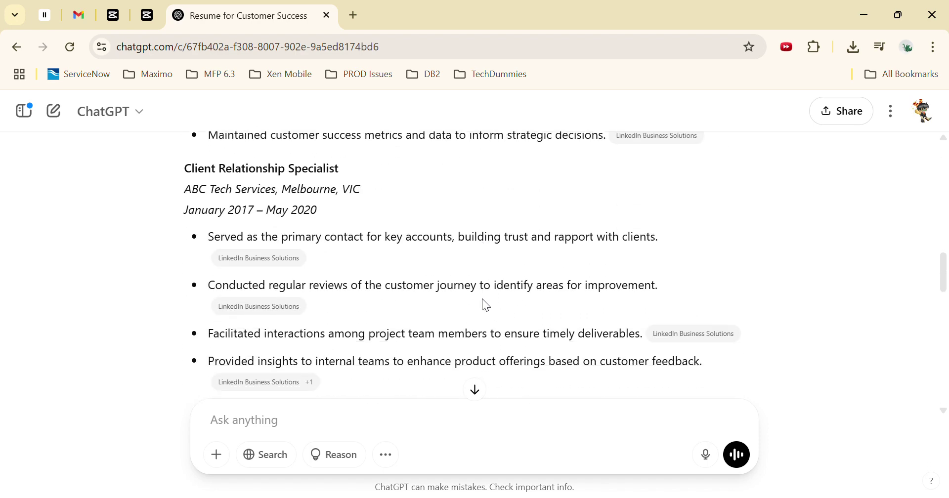
scroll(486, 305, "down", 4)
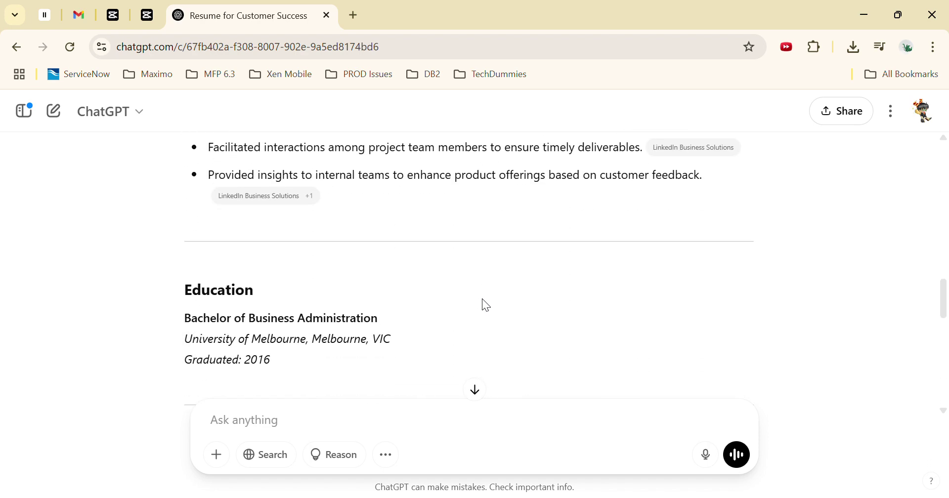
scroll(486, 304, "down", 3)
scroll(486, 305, "down", 3)
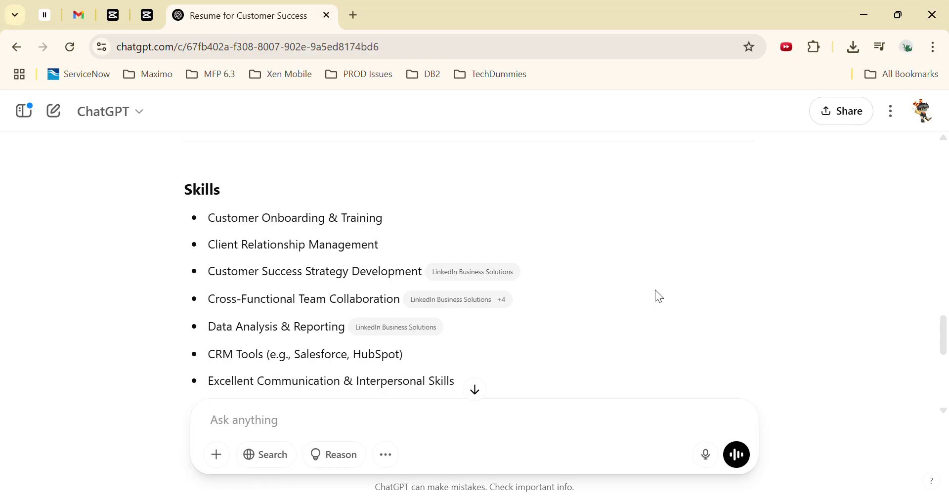
scroll(655, 291, "down", 4)
scroll(659, 297, "down", 3)
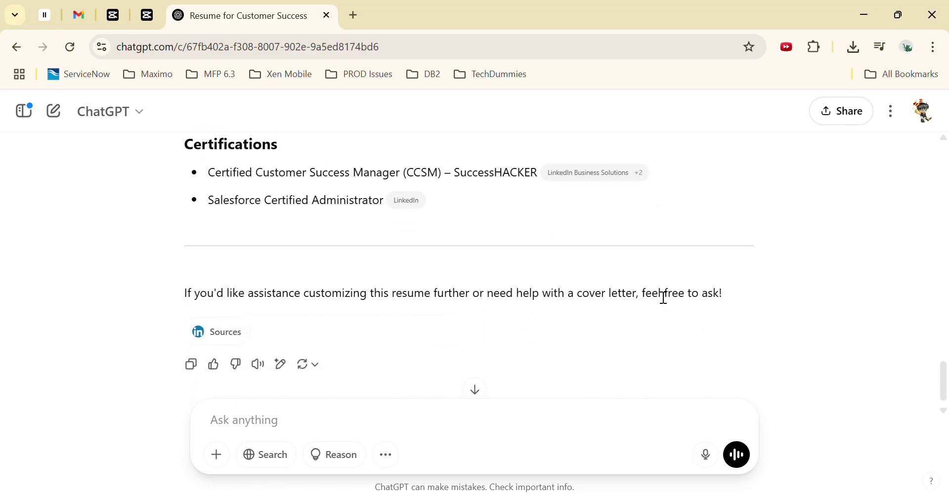
Recheck the submitted prompt and compare it with the resume's contact placeholders, professional summary and professional experience entries.
scroll(663, 297, "up", 5)
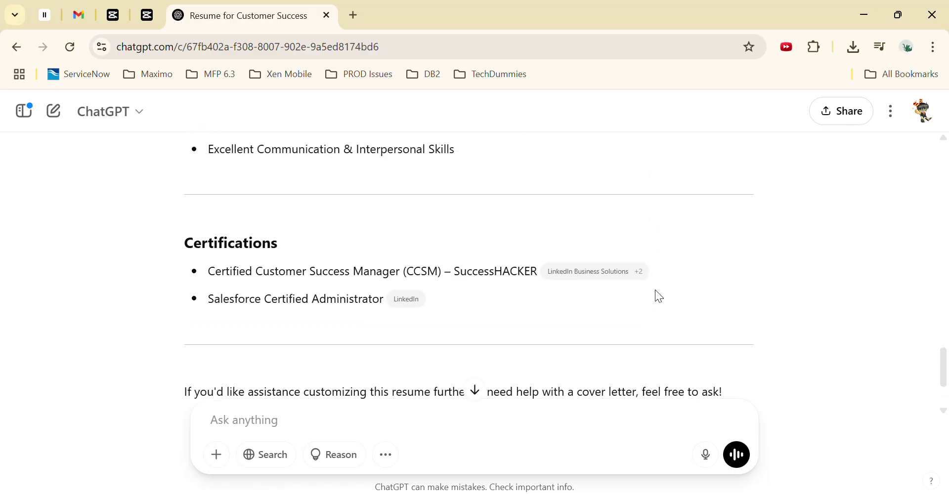
scroll(655, 291, "up", 15)
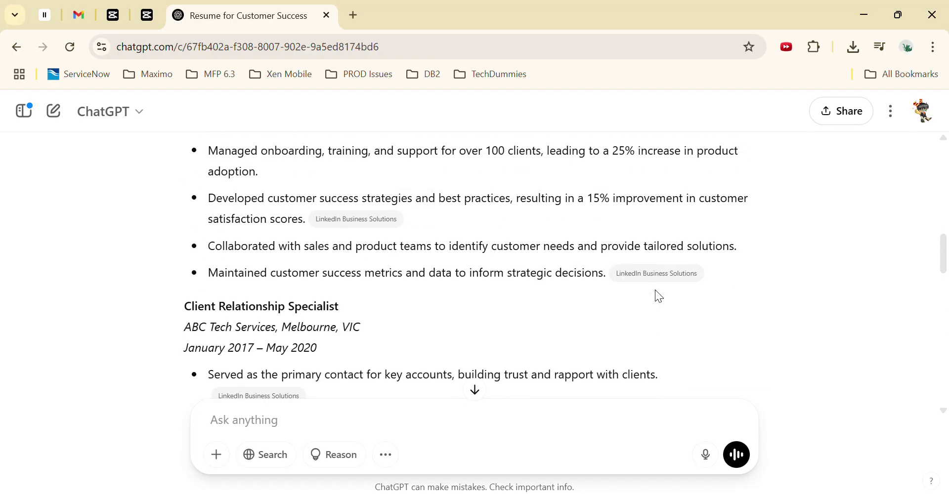
scroll(659, 296, "up", 4)
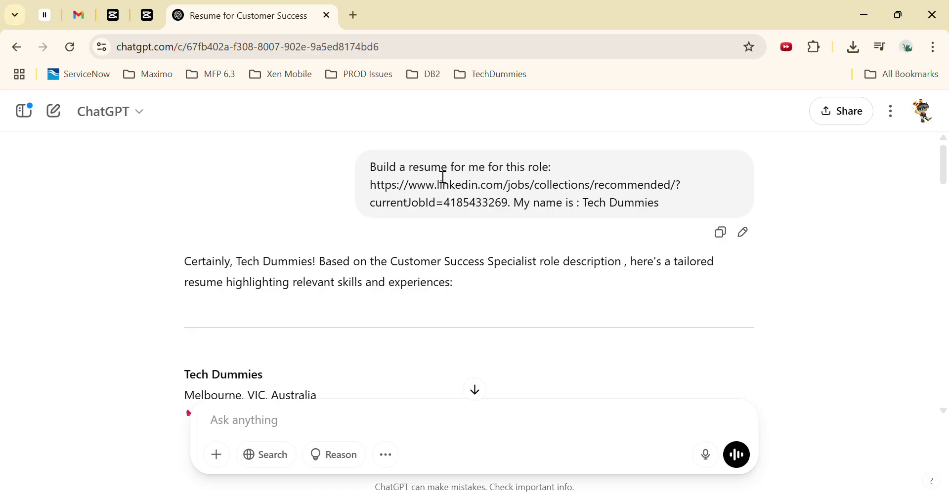
scroll(444, 176, "down", 5)
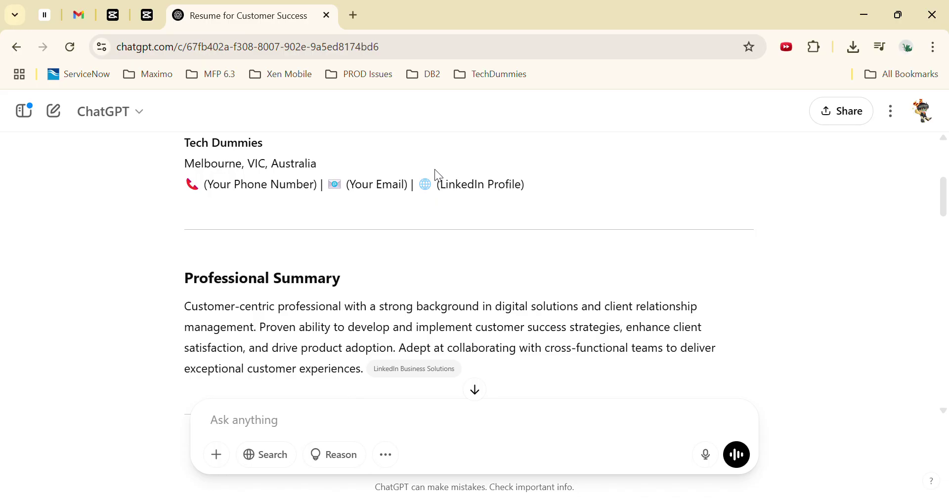
scroll(434, 170, "down", 10)
scroll(438, 175, "down", 8)
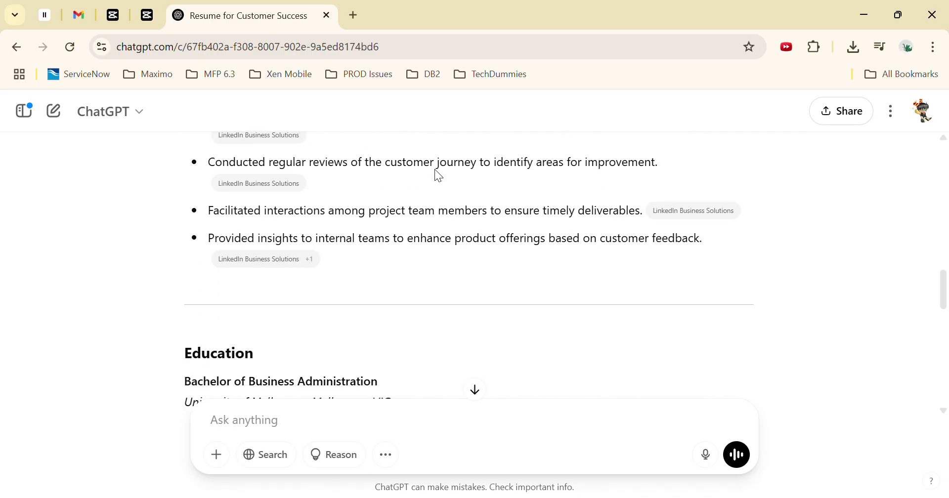
scroll(438, 176, "up", 4)
scroll(438, 176, "up", 8)
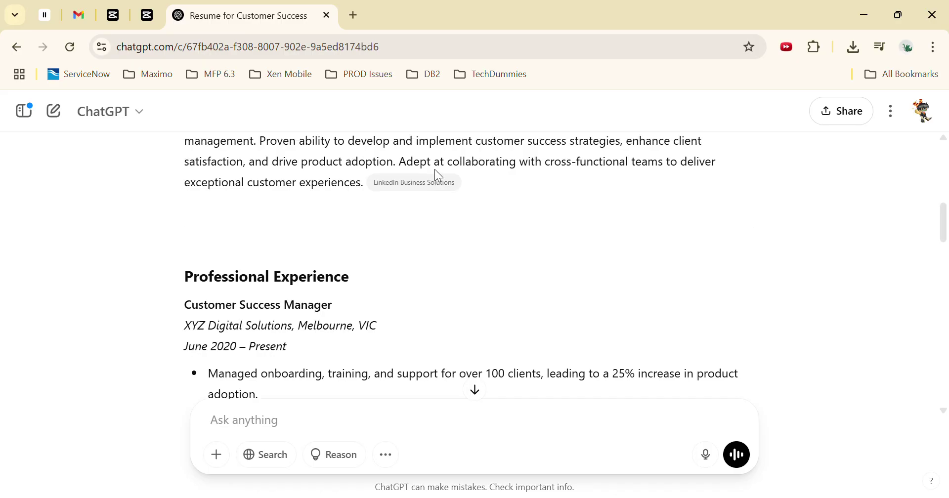
scroll(438, 175, "up", 6)
scroll(438, 175, "down", 3)
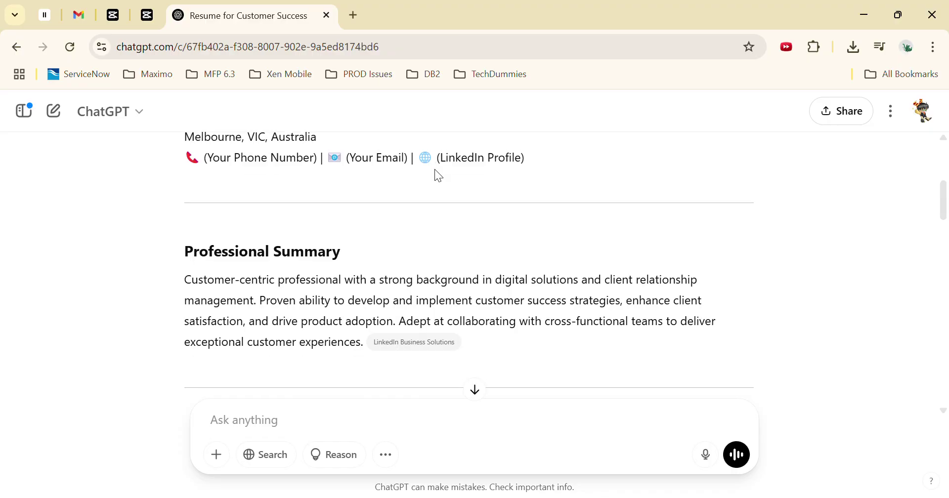
scroll(438, 176, "down", 8)
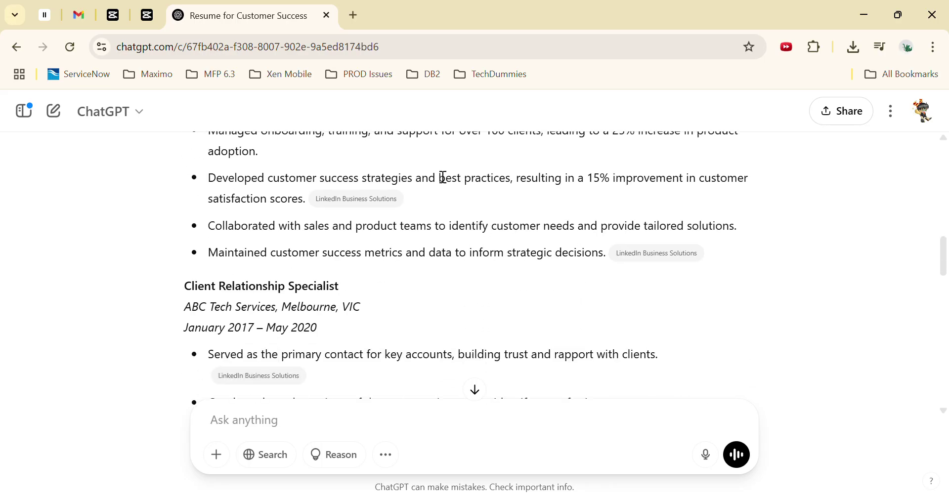
scroll(443, 177, "up", 2)
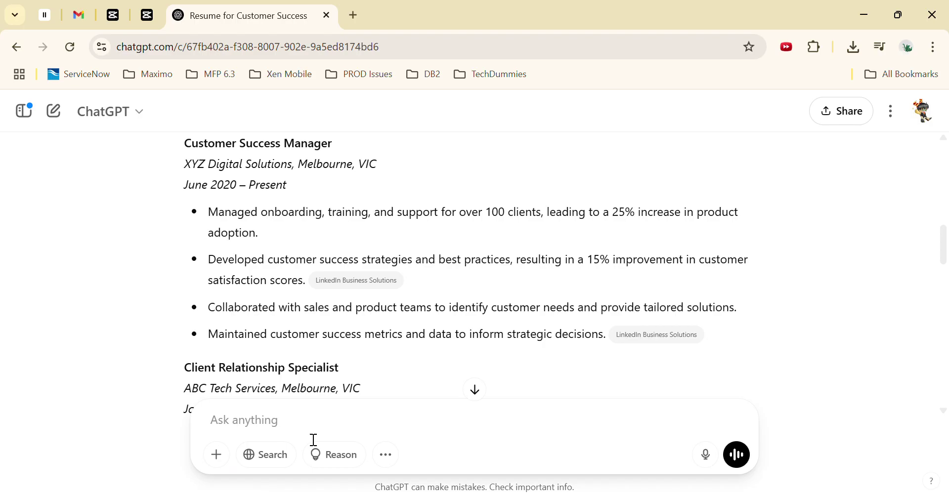
Draft the follow-up prompt "Tailor my resume for this sepcific job:" with the same LinkedIn job link, and attach TestResume.docx from the computer.
type("Tailor my resume for this sepce")
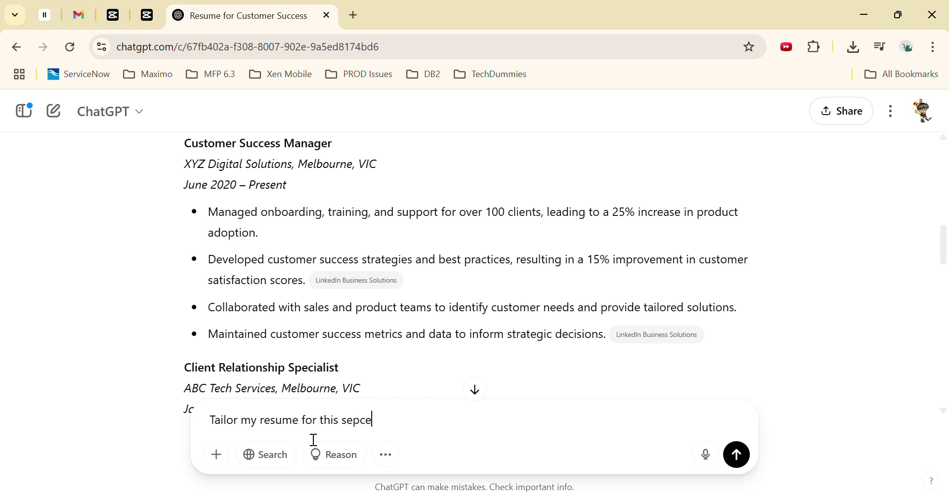
key("BackSpace")
type("ific job;")
key("BackSpace")
type(":")
key("ctrl+v")
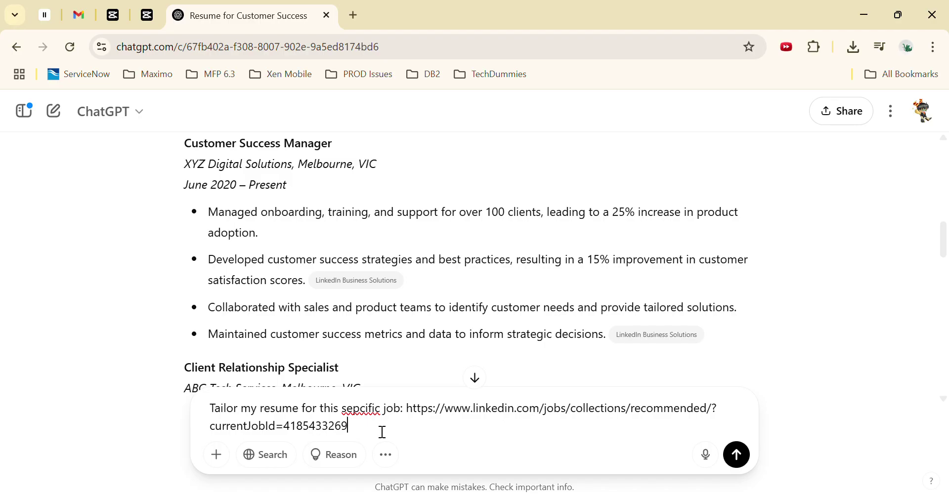
left_click(219, 455)
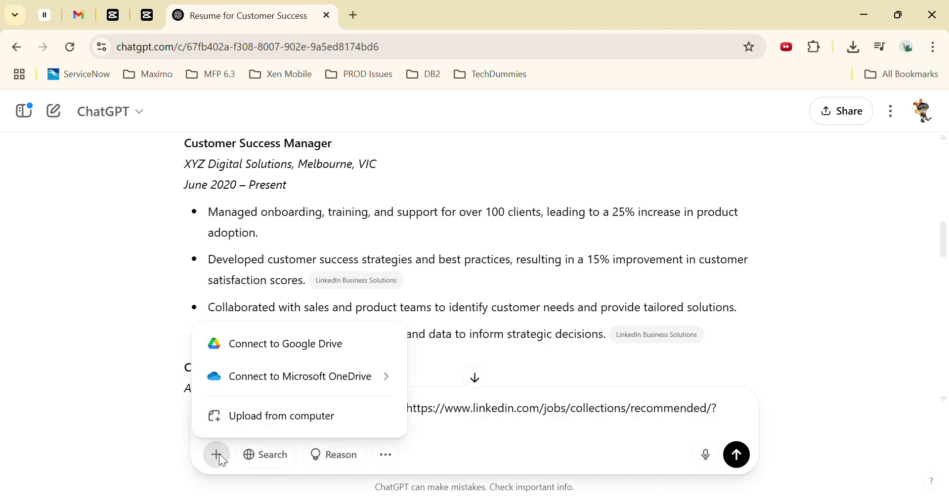
left_click(285, 420)
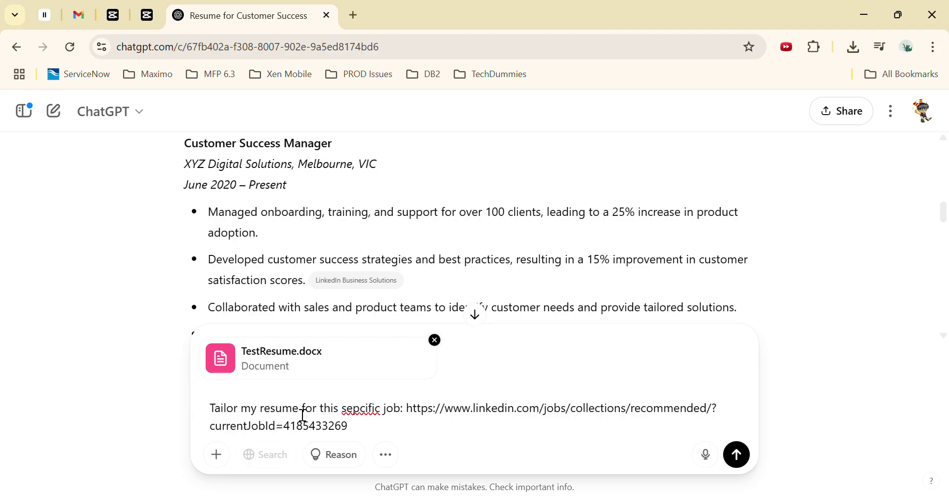
Insert "ATS friendly" before "resume", add "and use important keywords for this job:" ahead of the job link, and send the prompt.
type("ATS ")
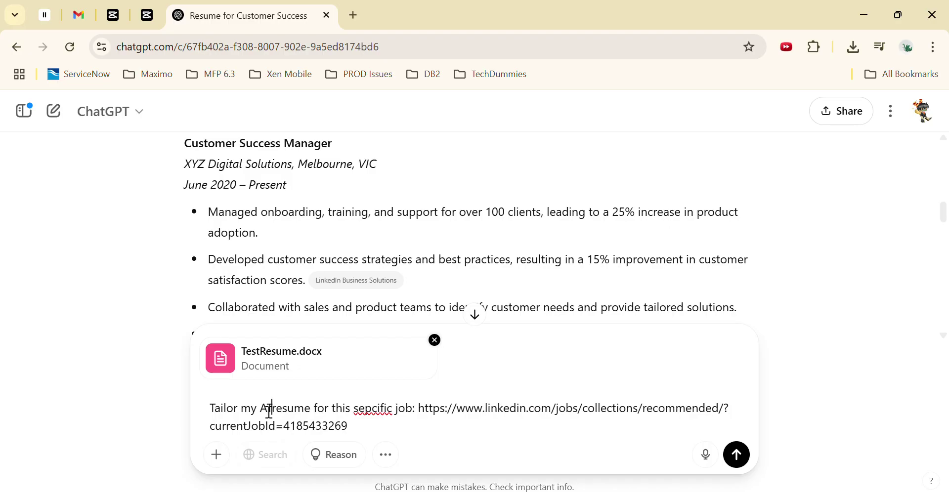
type("friendly resume for this sepcific job:")
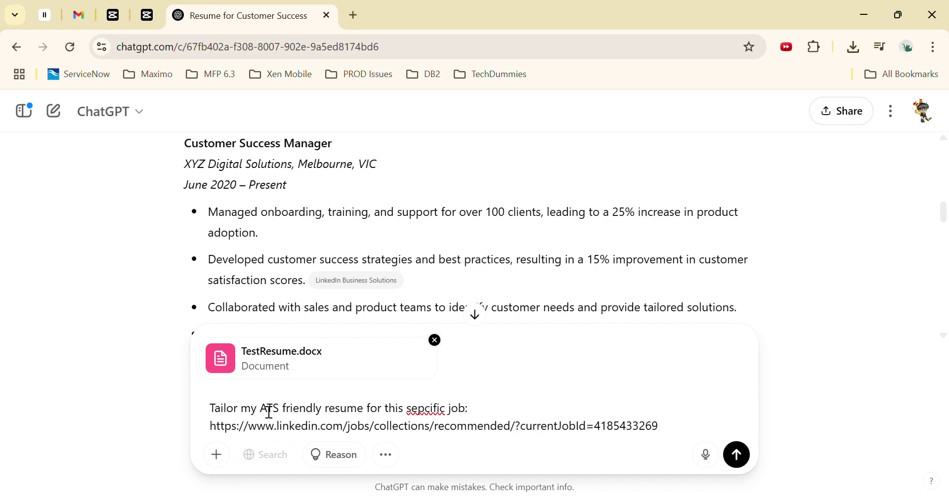
left_click(487, 414)
type("and use important keywords fo")
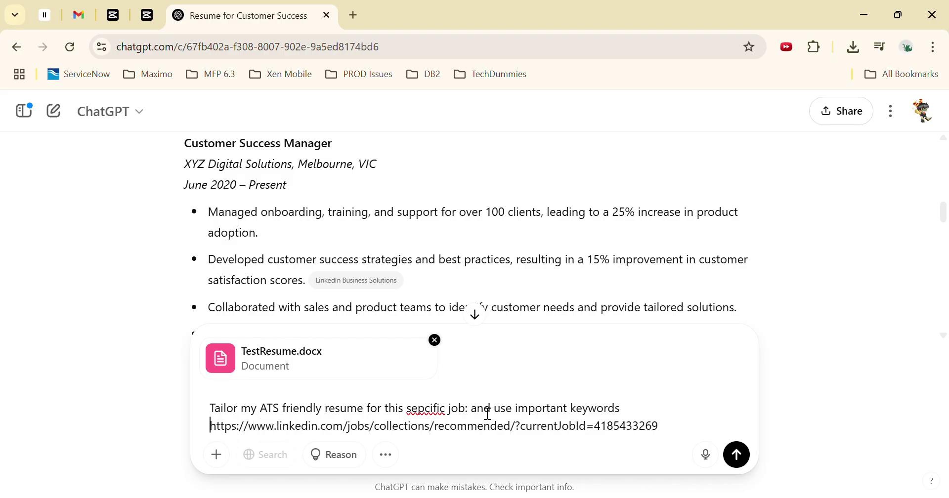
type("r this jo")
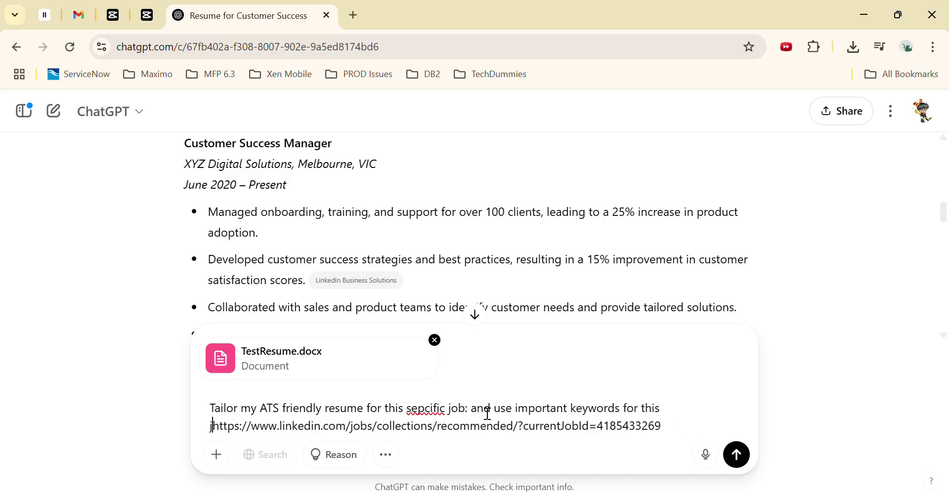
type("b:")
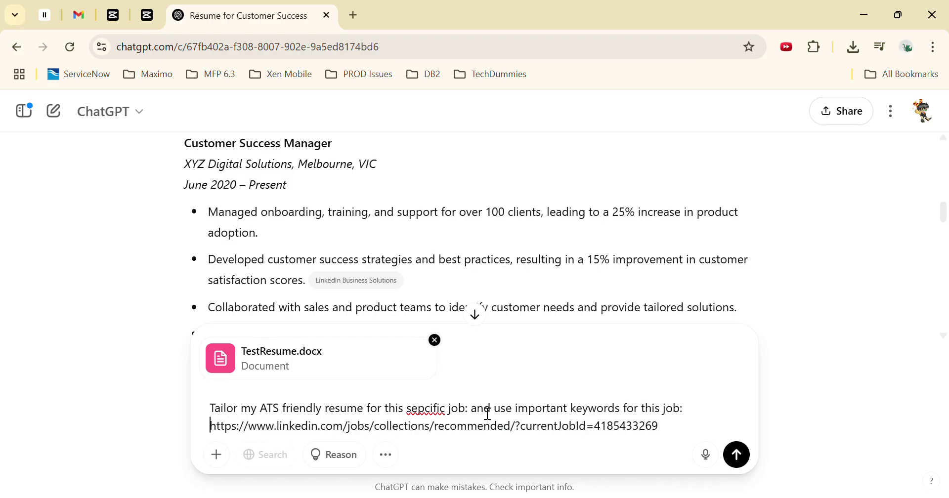
key("Return")
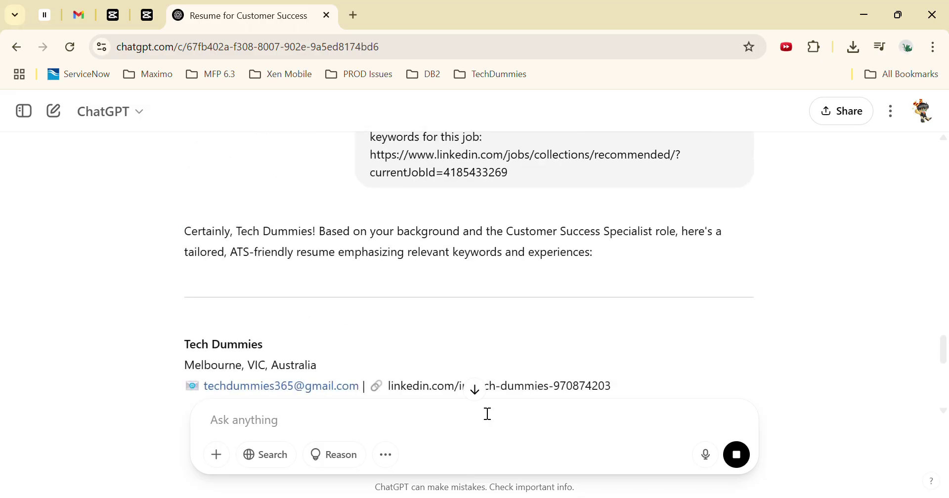
scroll(453, 316, "up", 3)
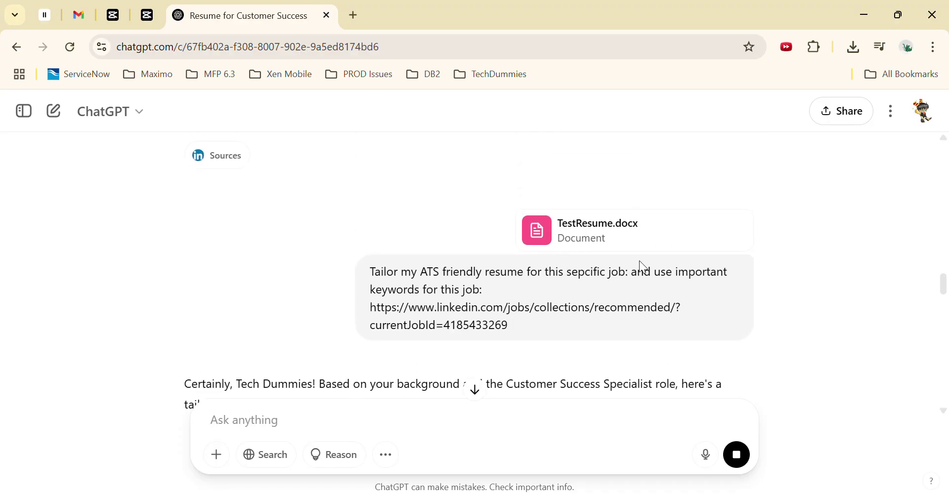
Read through the tailored ATS-friendly resume from the contact details and professional summary down to the additional information.
scroll(510, 342, "down", 2)
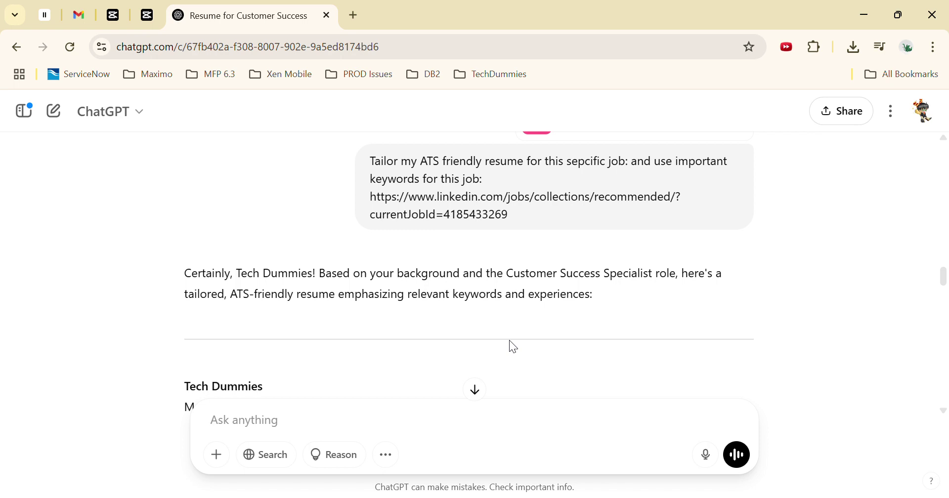
scroll(460, 313, "down", 3)
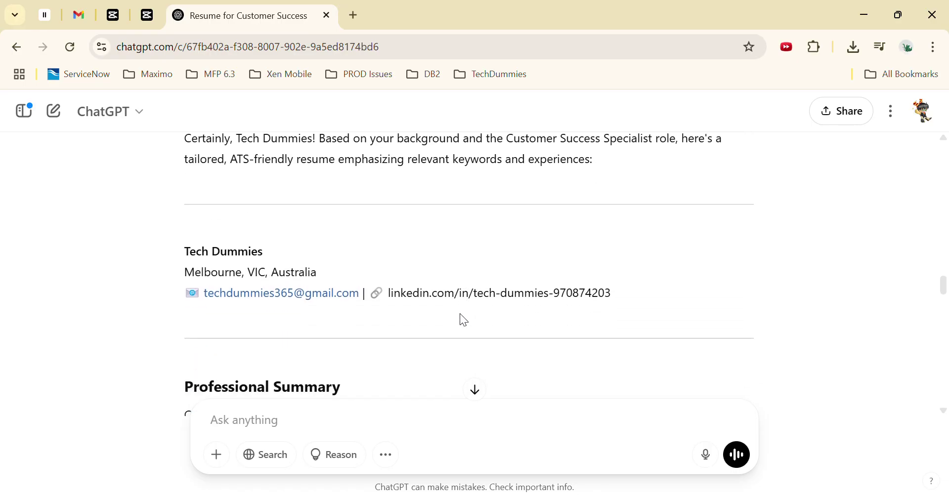
scroll(464, 321, "down", 4)
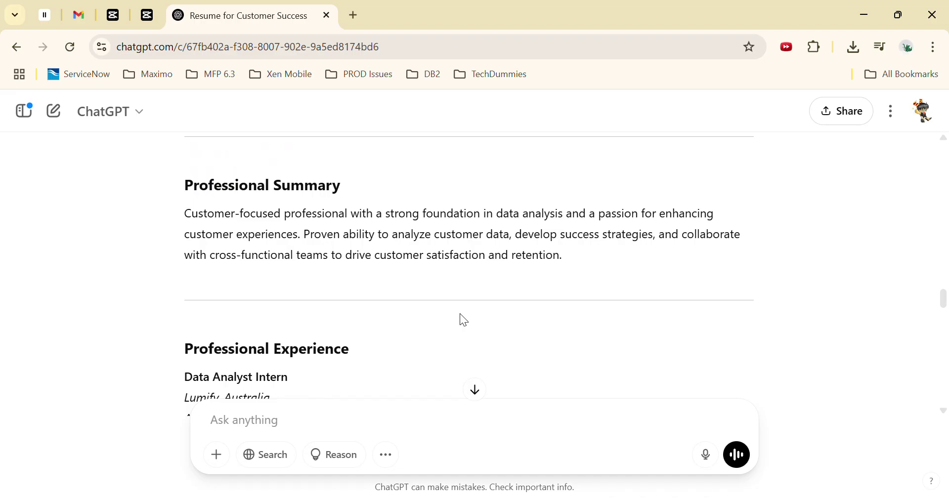
scroll(460, 315, "down", 2)
scroll(461, 317, "down", 3)
scroll(461, 317, "up", 2)
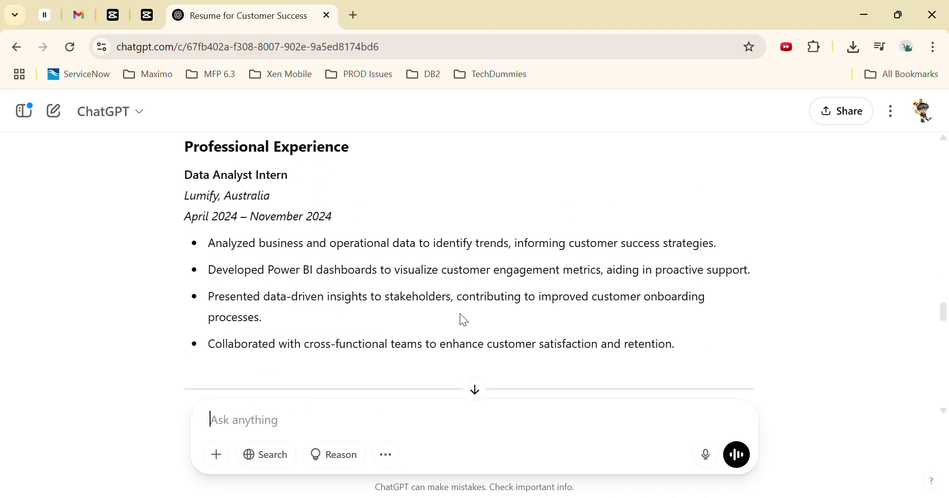
scroll(459, 314, "down", 4)
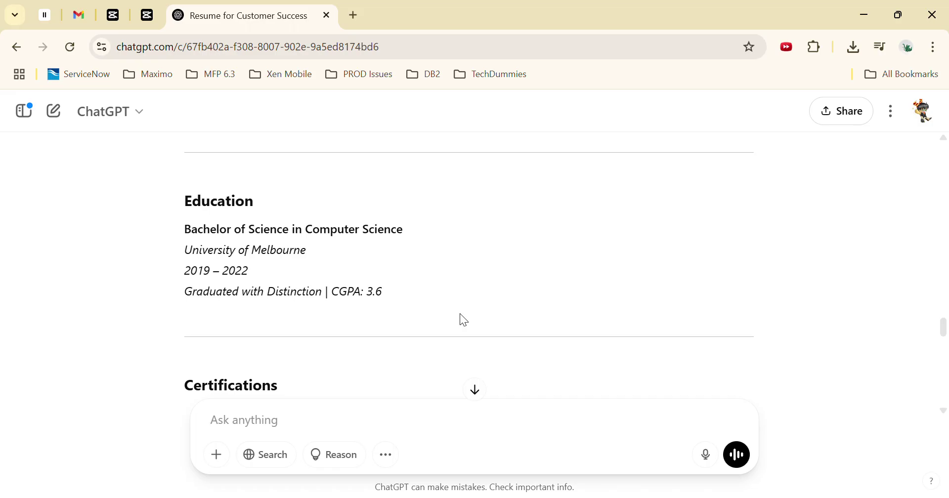
scroll(460, 315, "down", 4)
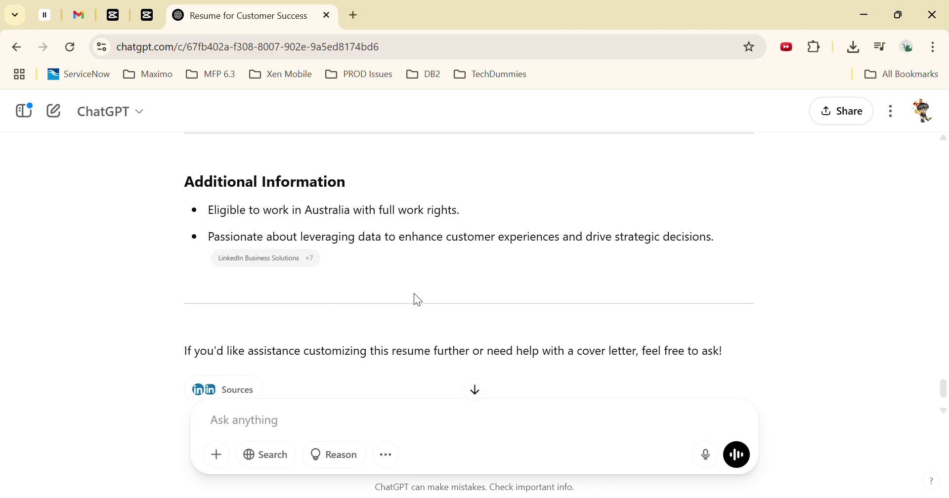
Return to the tailored resume's professional summary and send the follow-up prompt "Make the summary section longer".
scroll(487, 250, "up", 15)
scroll(488, 246, "up", 15)
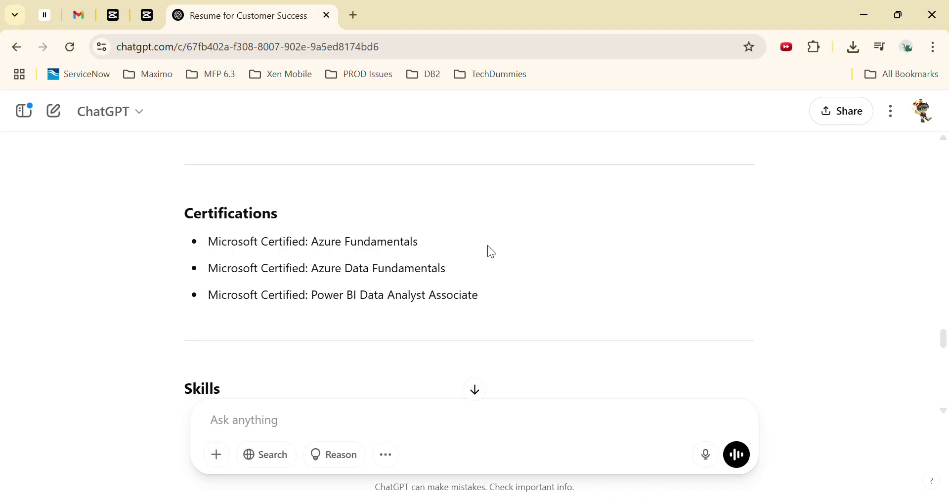
scroll(488, 250, "up", 3)
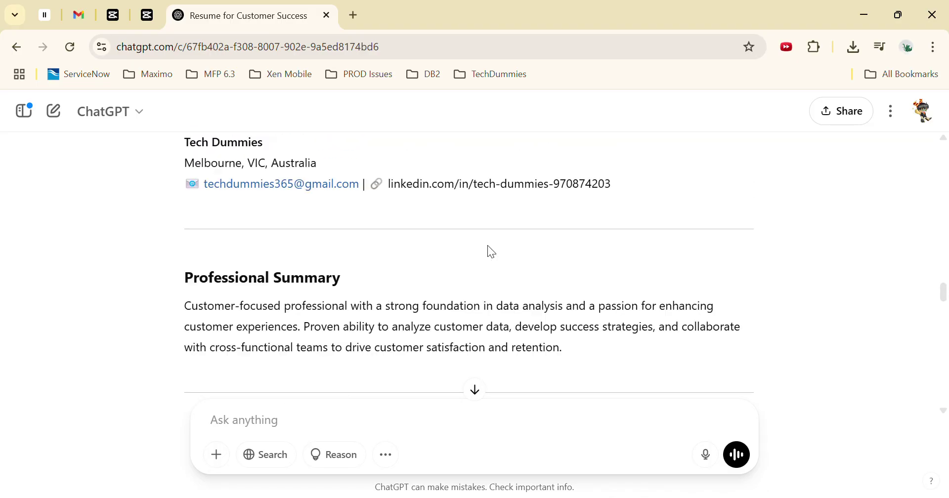
type("Make the")
type(" summary")
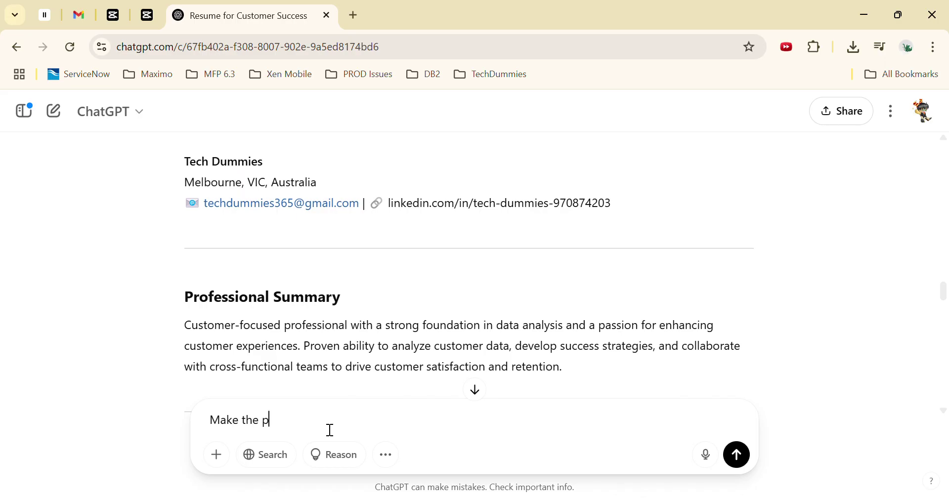
type(" section longer")
key("Return")
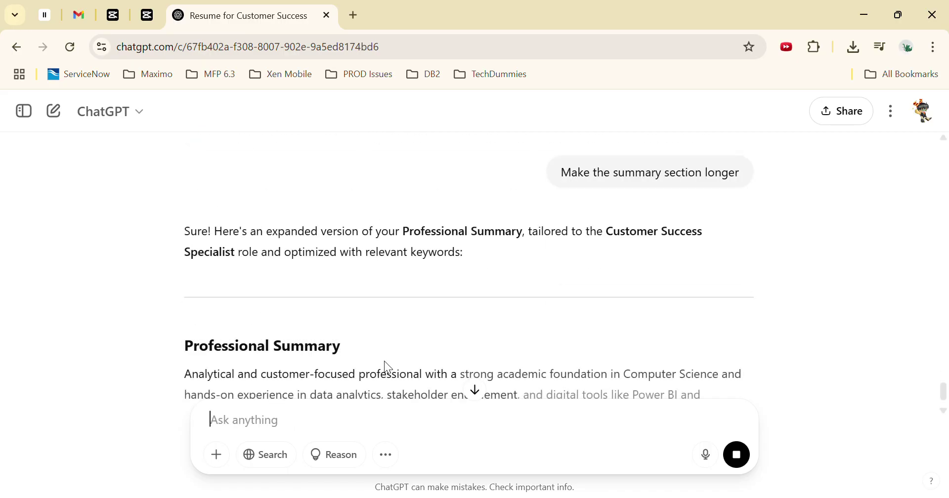
Read the expanded professional summary through to the closing suggestion about tone and company tailoring.
scroll(384, 368, "down", 2)
scroll(384, 361, "up", 3)
scroll(384, 362, "down", 15)
scroll(385, 361, "up", 2)
scroll(384, 362, "up", 15)
scroll(385, 362, "down", 5)
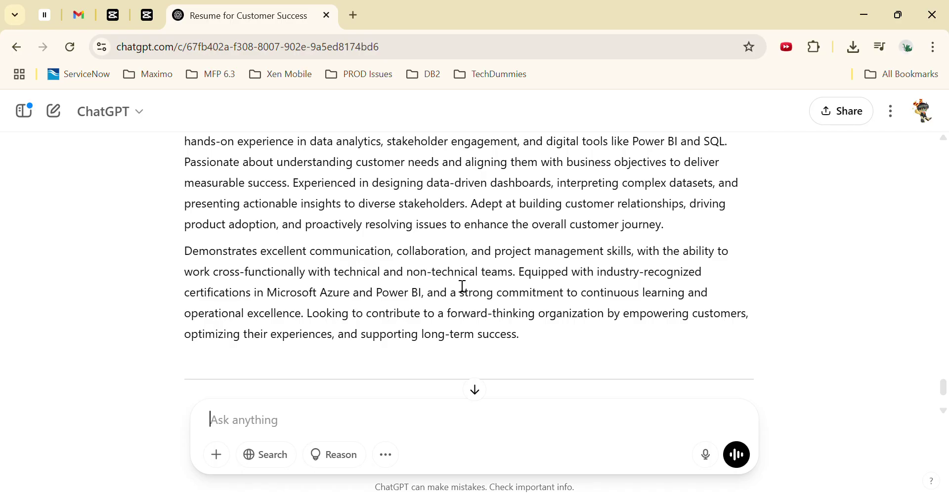
scroll(459, 284, "down", 3)
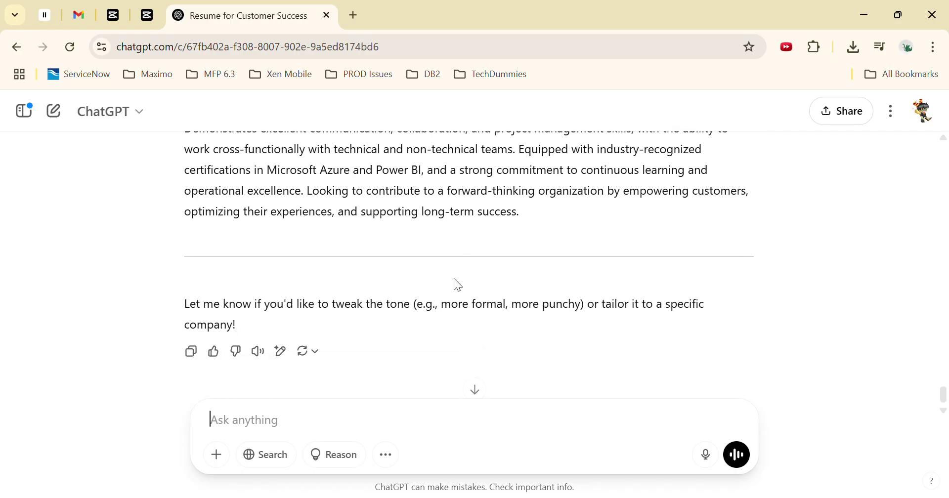
Go back to the tailored resume's Projects section and send the prompt "Can I get 3 industry relevant projects in my resume".
scroll(459, 285, "up", 6)
scroll(462, 287, "up", 15)
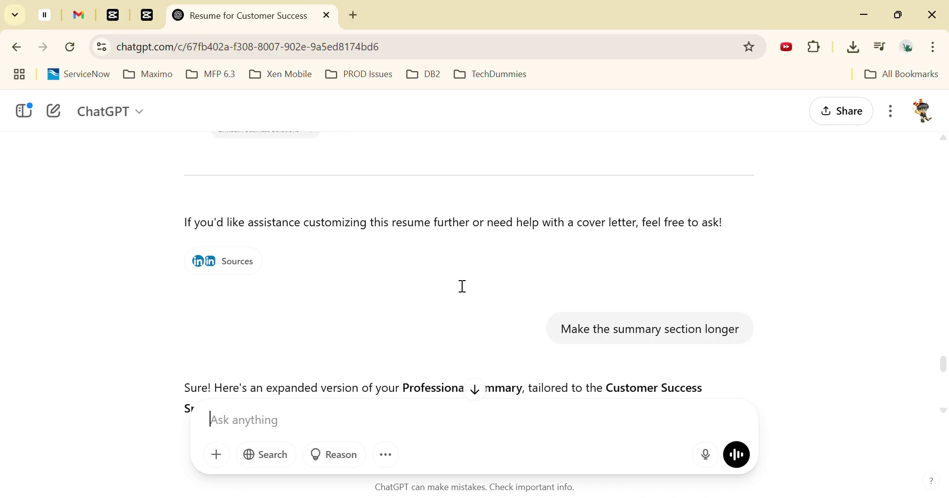
scroll(460, 285, "down", 1)
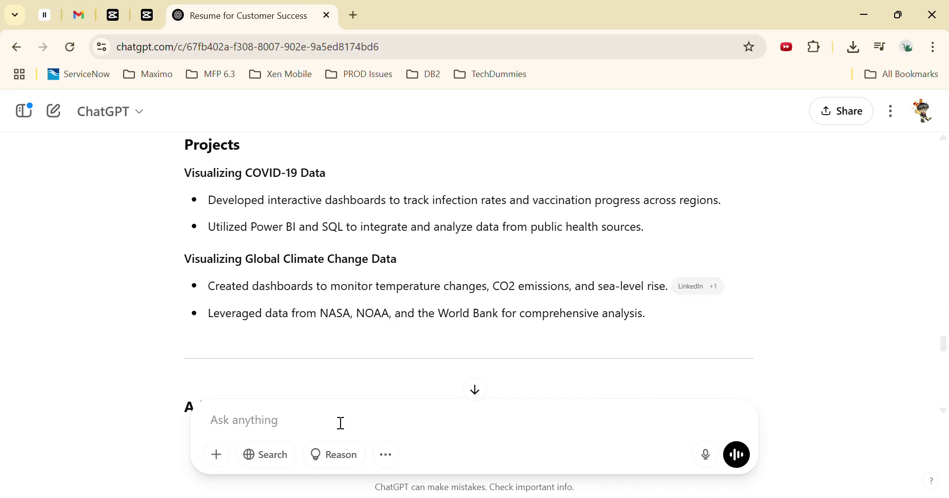
type("Can I get ")
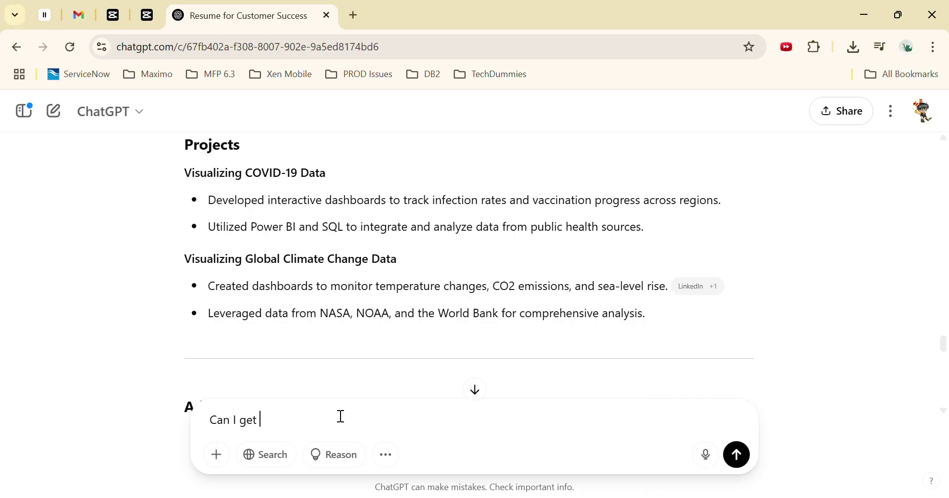
type("3 industry relevant projects ")
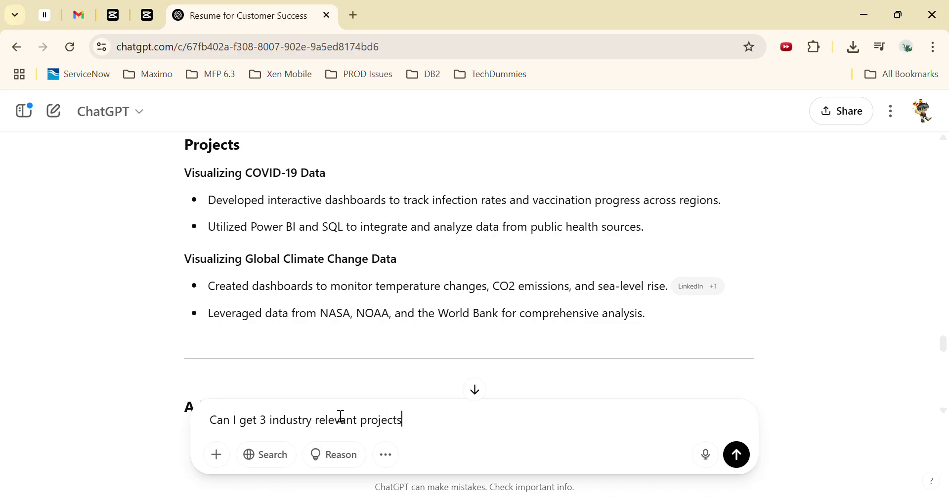
type("in my resume")
key("Return")
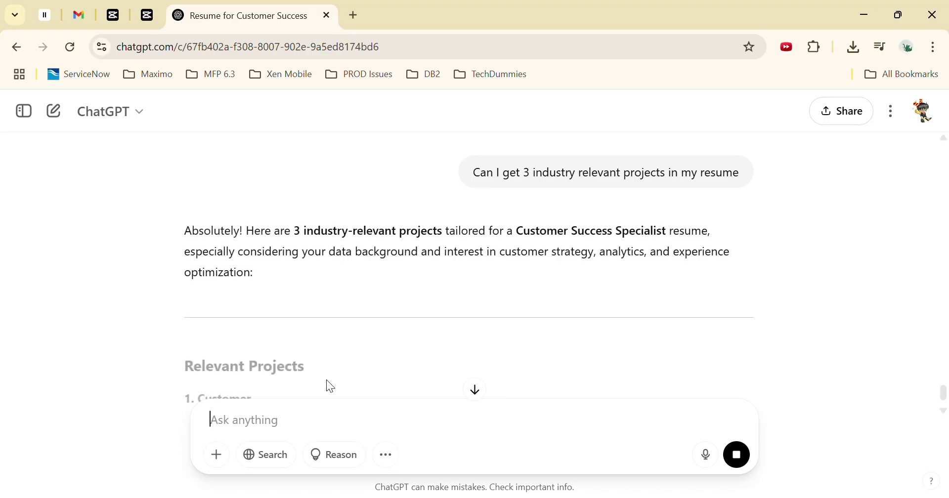
Review the suggested relevant projects, including their tools used, overviews and key contributions.
scroll(311, 339, "down", 3)
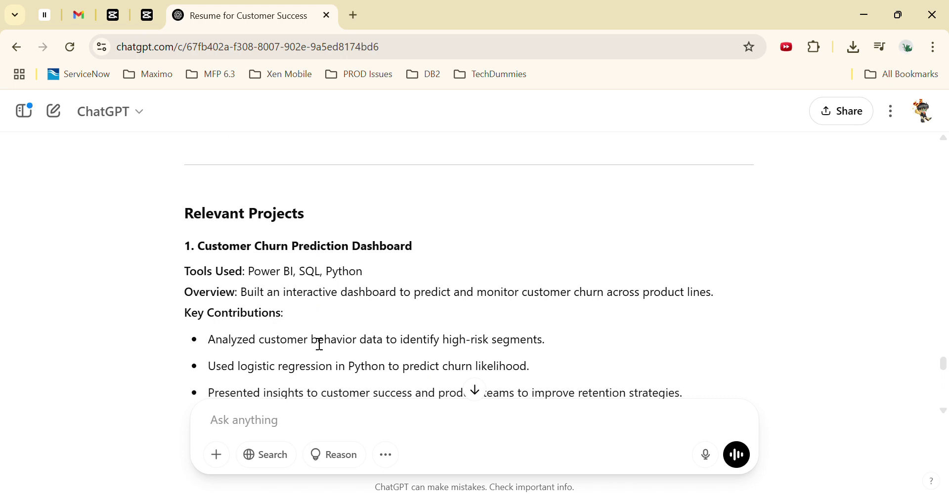
scroll(424, 360, "down", 2)
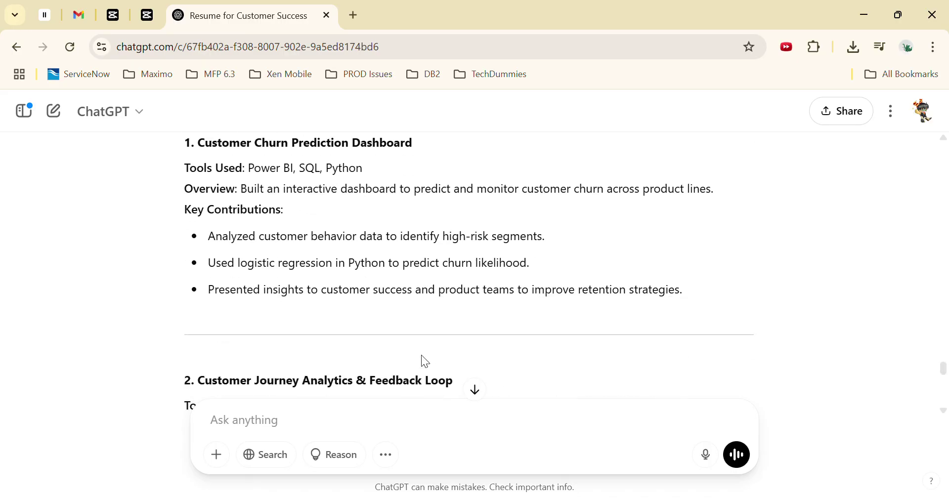
scroll(421, 356, "down", 4)
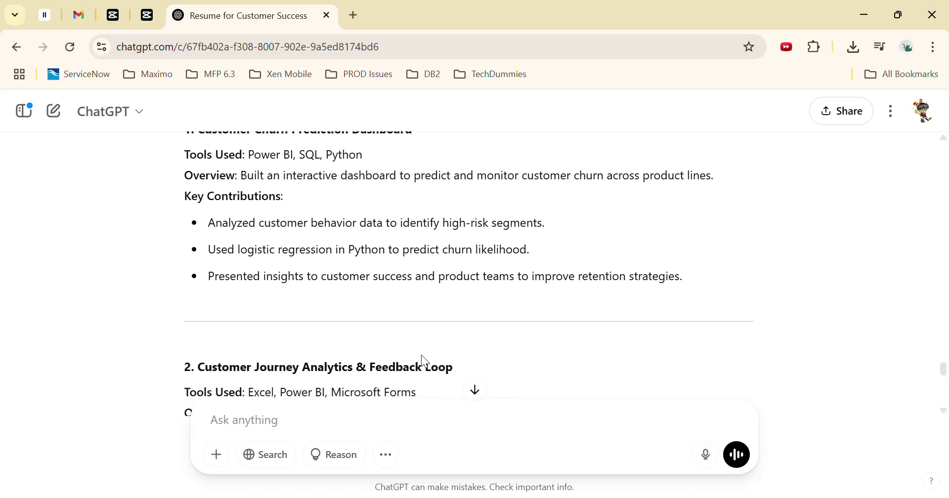
scroll(422, 362, "down", 3)
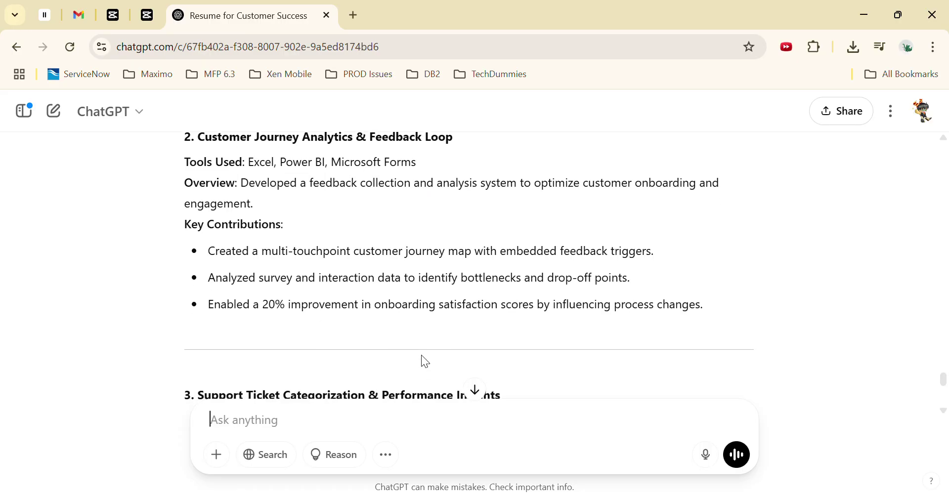
scroll(421, 355, "down", 1)
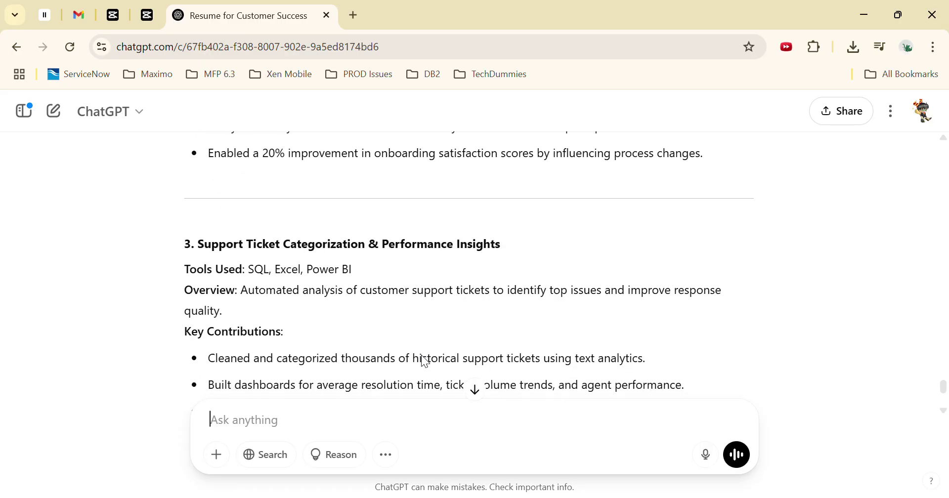
scroll(421, 355, "up", 2)
scroll(430, 364, "up", 1)
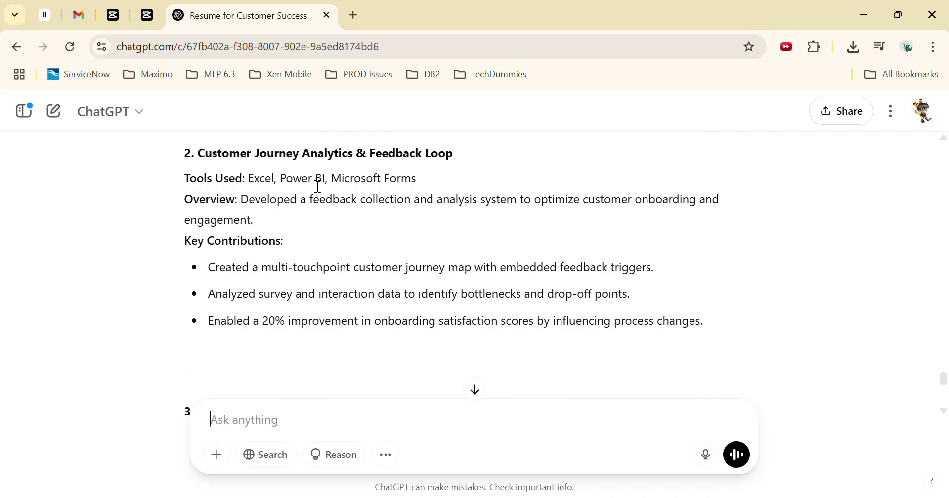
Preview the sources cited for "Excellent Communication & Interpersonal Skills" and "Customer Success Strategy Development" in the tailored resume's Skills section.
scroll(526, 218, "up", 15)
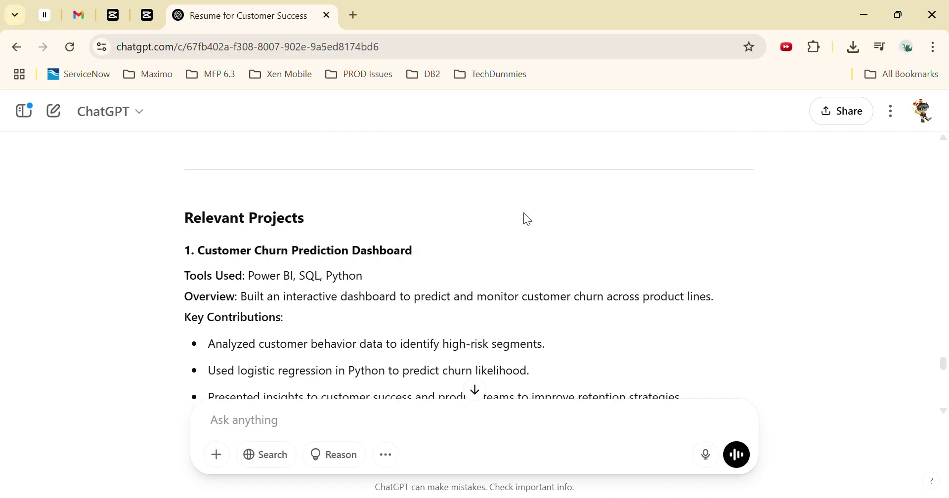
scroll(525, 216, "up", 10)
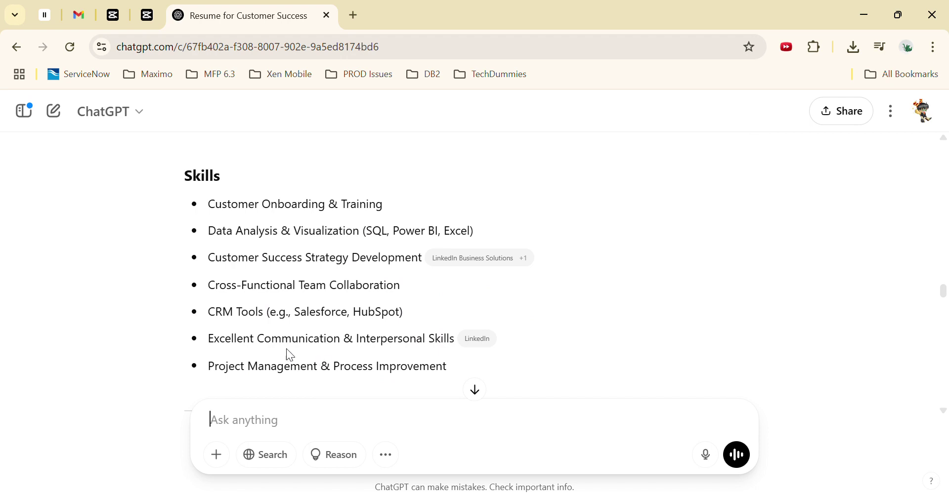
mouse_move(494, 349)
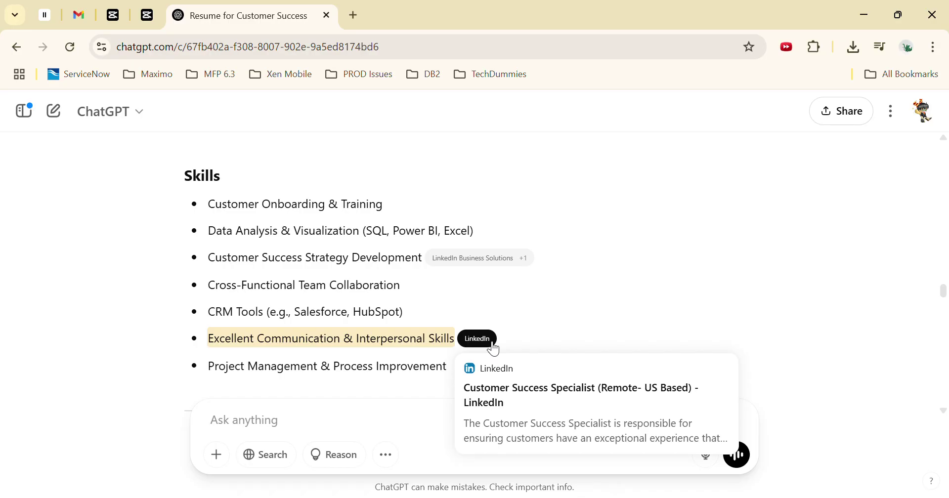
mouse_move(473, 263)
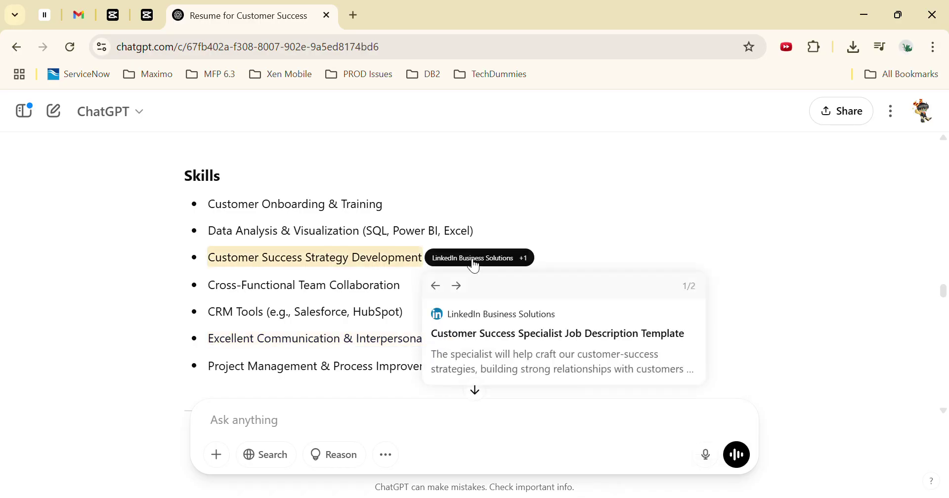